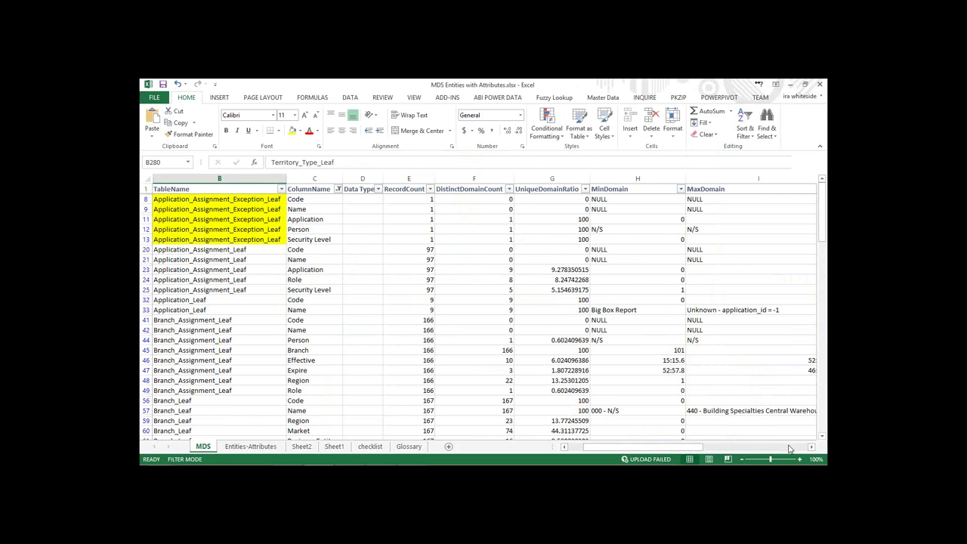
Examine the domain profiling columns on the MDS sheet through MDS Data Type, and open the Entities-Attributes sheet.
{"action": "left_click", "coordinate": [790, 449]}
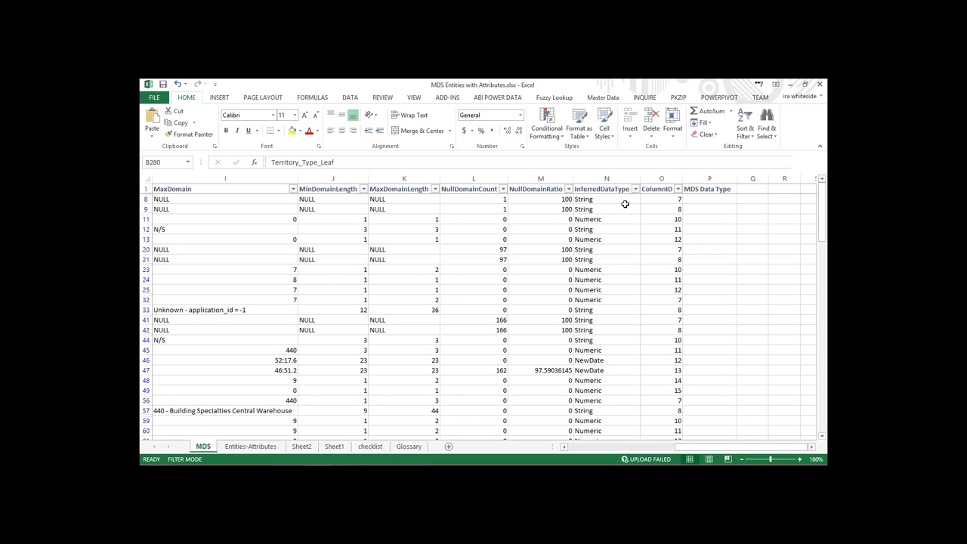
{"action": "left_click", "coordinate": [583, 447]}
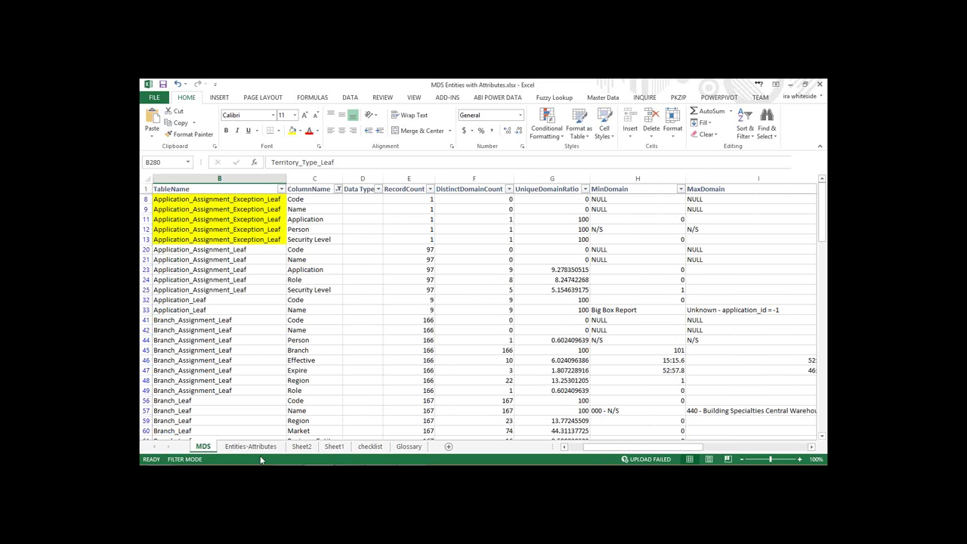
{"action": "mouse_move", "coordinate": [263, 446]}
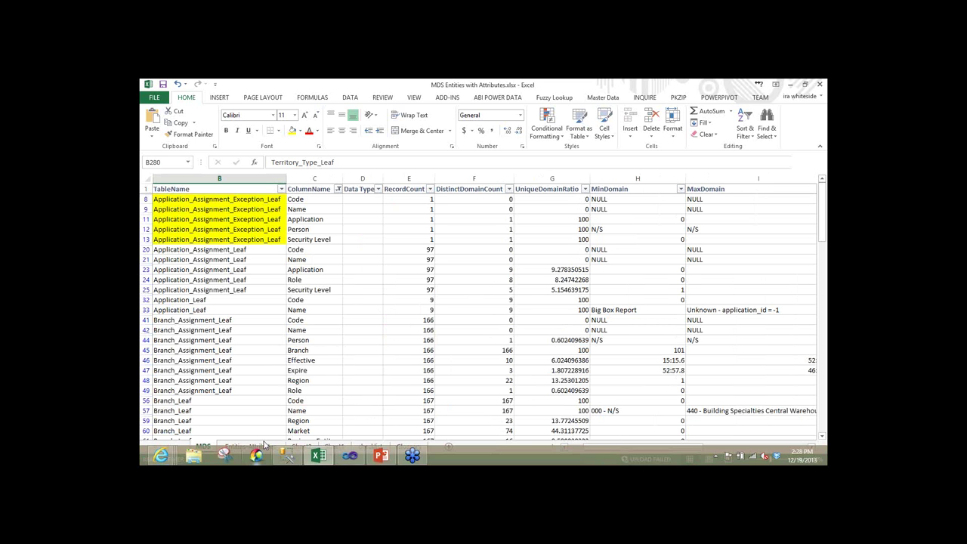
{"action": "left_click", "coordinate": [264, 446]}
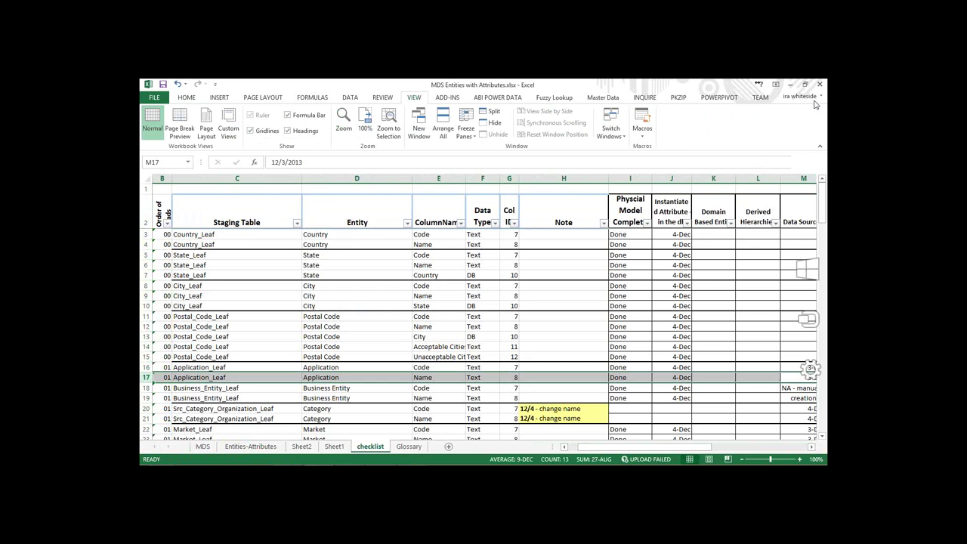
Switch to Master Data Services in the browser and, in the Customer entity, save A Bike Store as A Bike Store Demo with AddressType 2 {Home}.
{"action": "key", "text": "alt+Tab"}
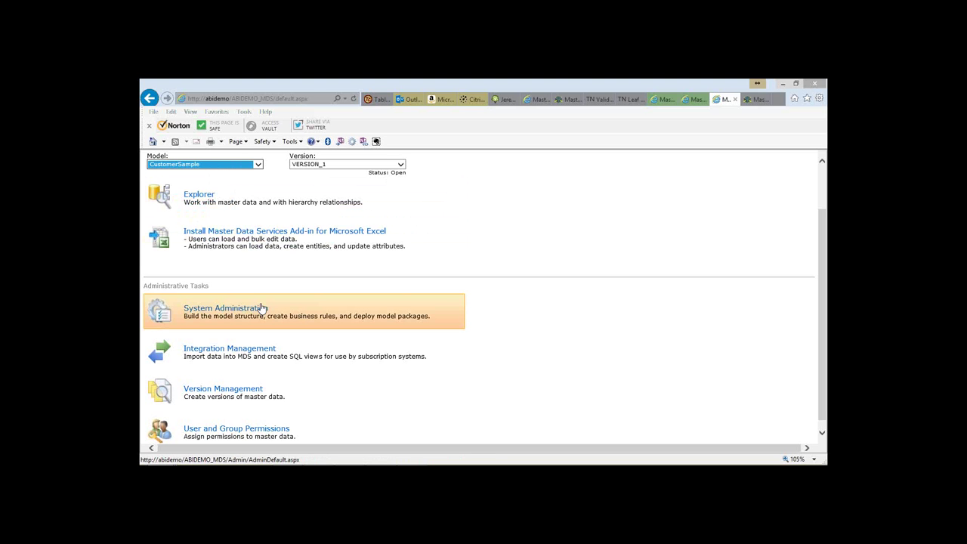
{"action": "left_click", "coordinate": [823, 436]}
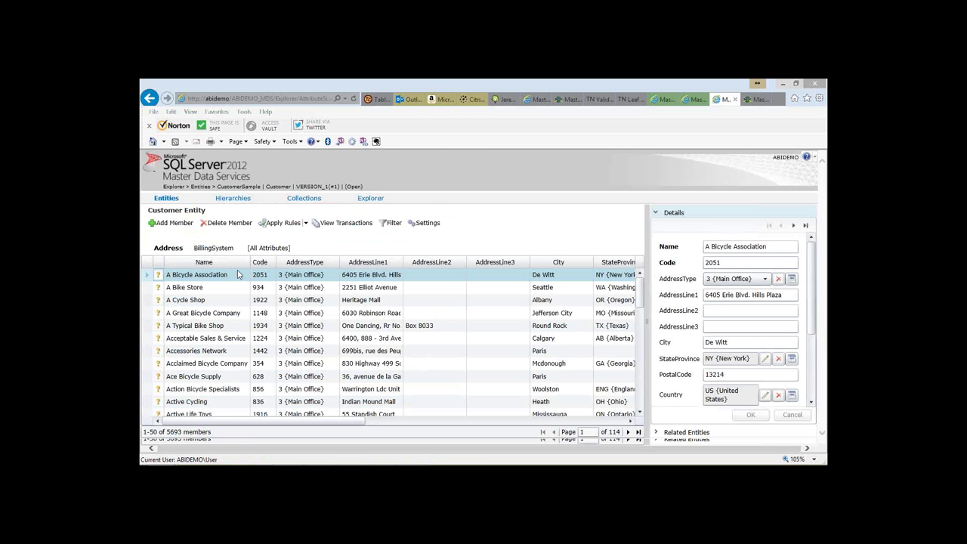
{"action": "key", "text": "Down"}
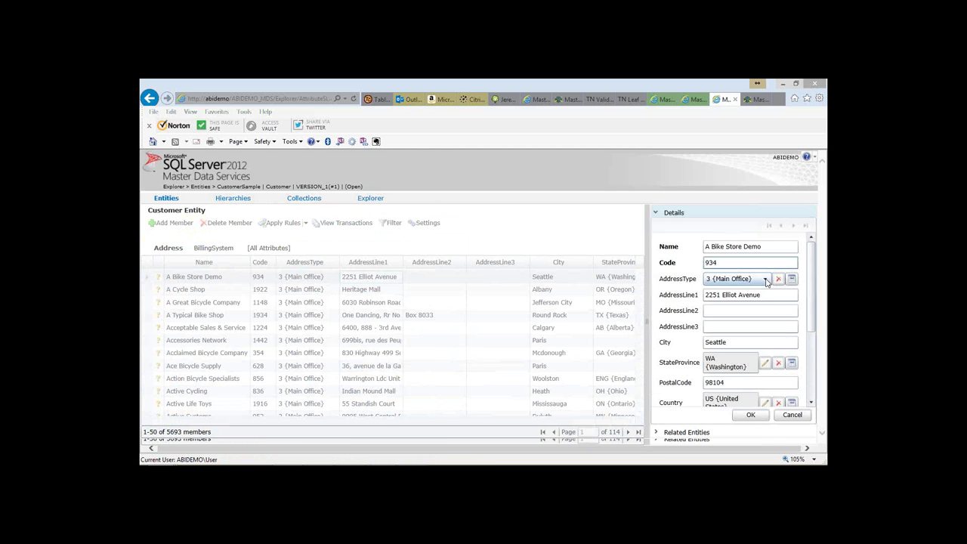
{"action": "double_click", "coordinate": [739, 382]}
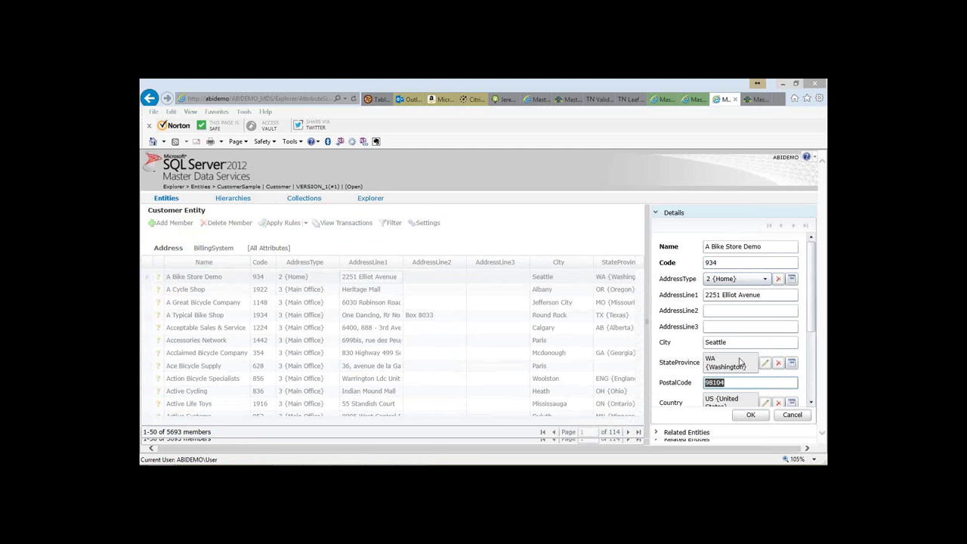
{"action": "left_click", "coordinate": [756, 418]}
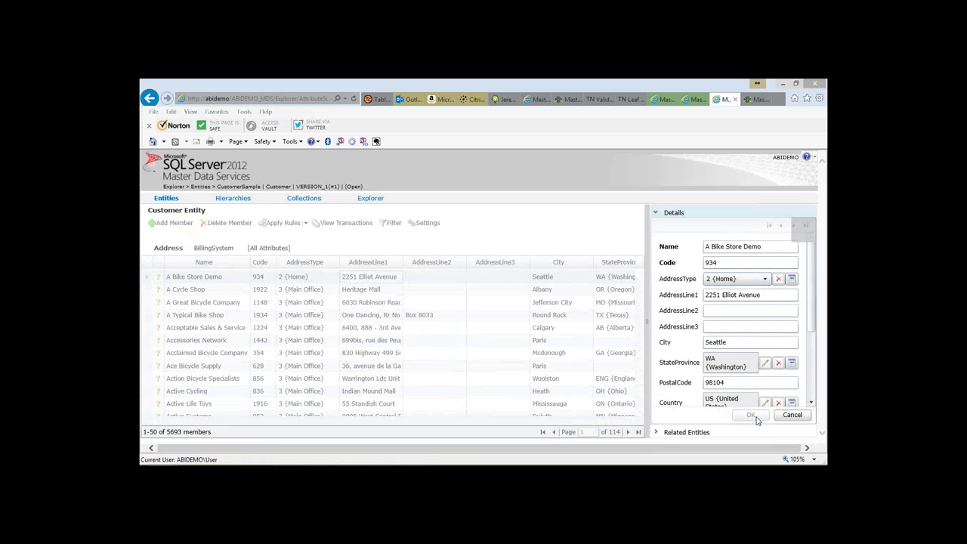
{"action": "left_click", "coordinate": [756, 417]}
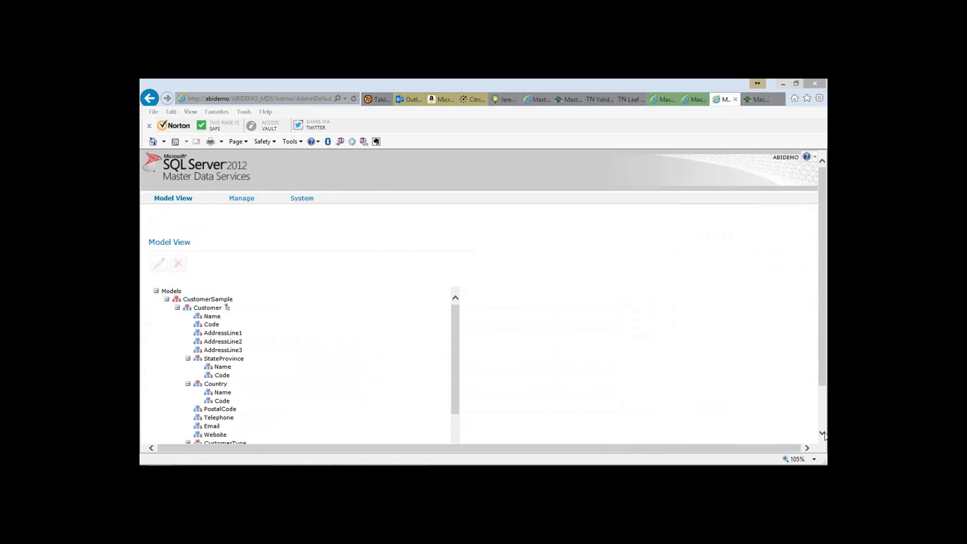
Expand the CustomerSample model in Model View and examine the Customer entity's attributes and the model's list of entities.
{"action": "left_click", "coordinate": [823, 435]}
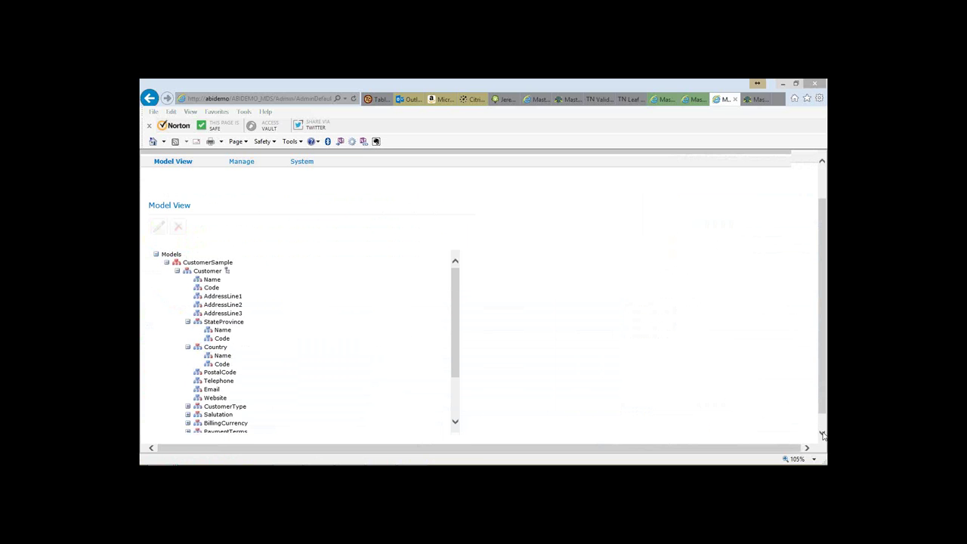
{"action": "left_click", "coordinate": [822, 435]}
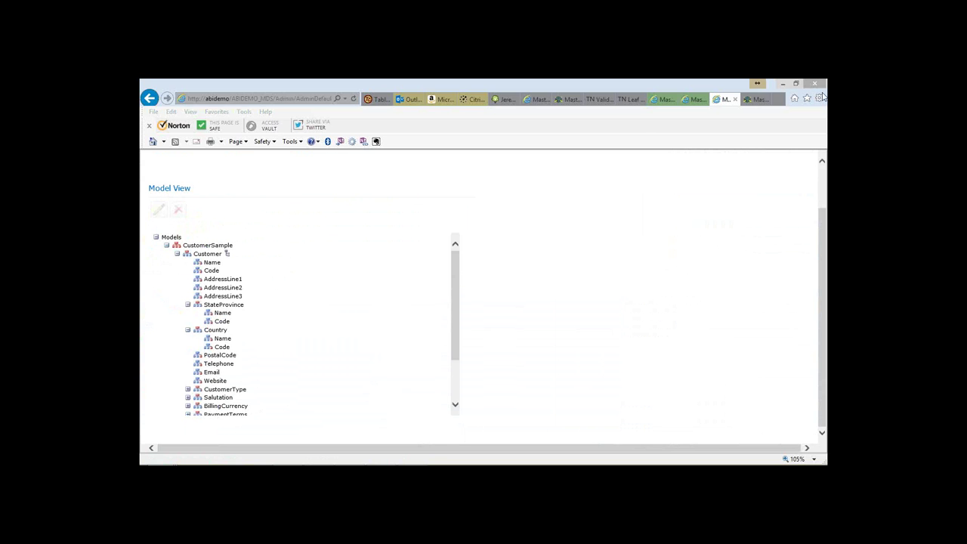
{"action": "key", "text": "F5"}
{"action": "left_click", "coordinate": [166, 299]}
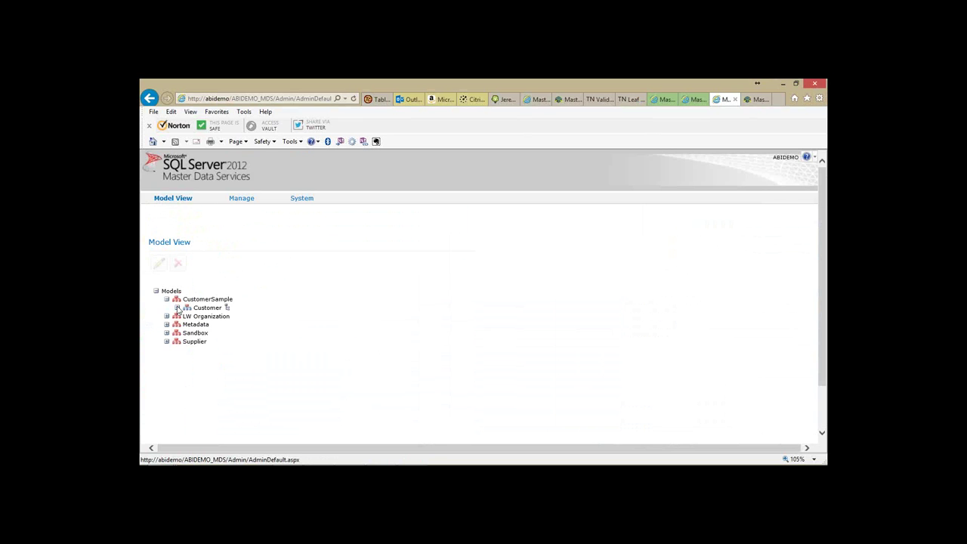
{"action": "left_click", "coordinate": [177, 307]}
{"action": "left_click", "coordinate": [222, 334]}
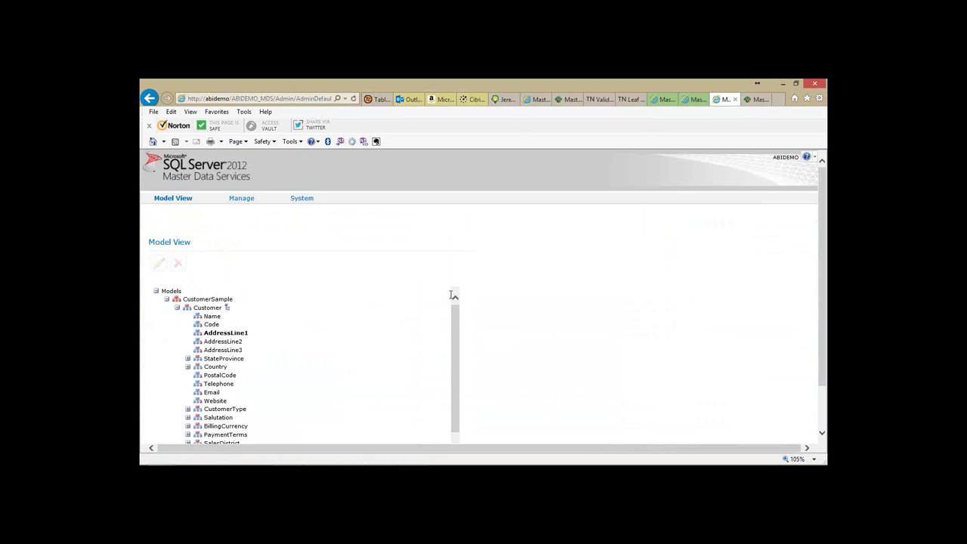
{"action": "left_click", "coordinate": [209, 310]}
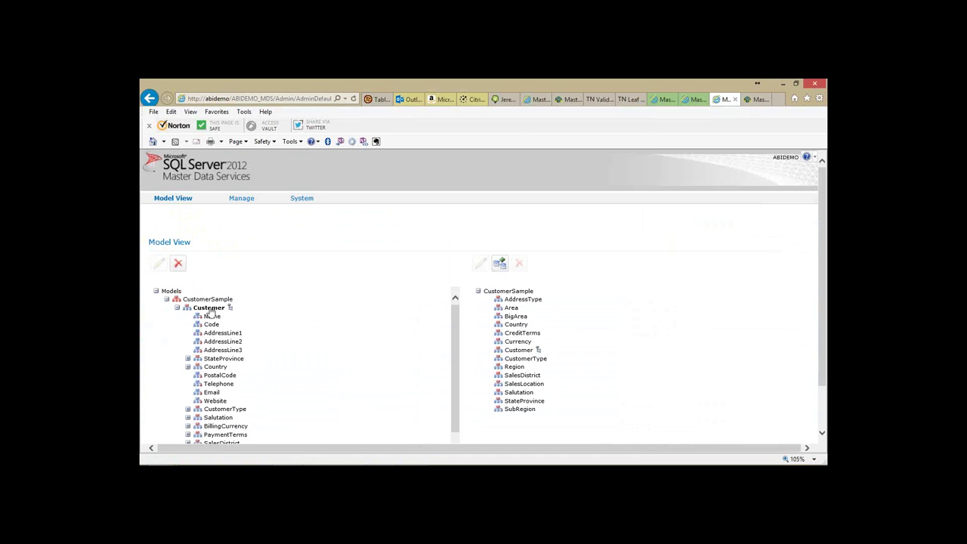
{"action": "left_click", "coordinate": [521, 299]}
Open the Customer entity of the CustomerSample model for editing in Entity Maintenance.
{"action": "mouse_move", "coordinate": [235, 203]}
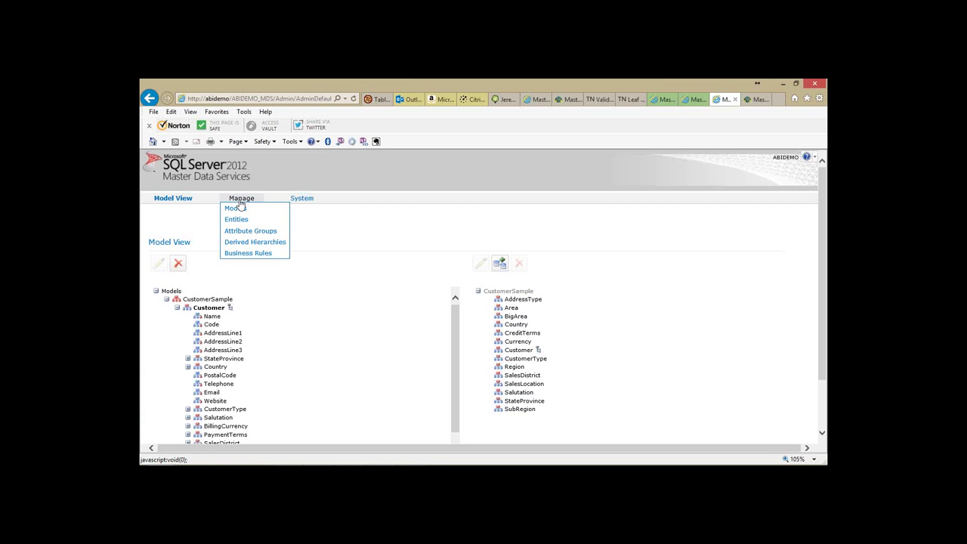
{"action": "left_click", "coordinate": [236, 219]}
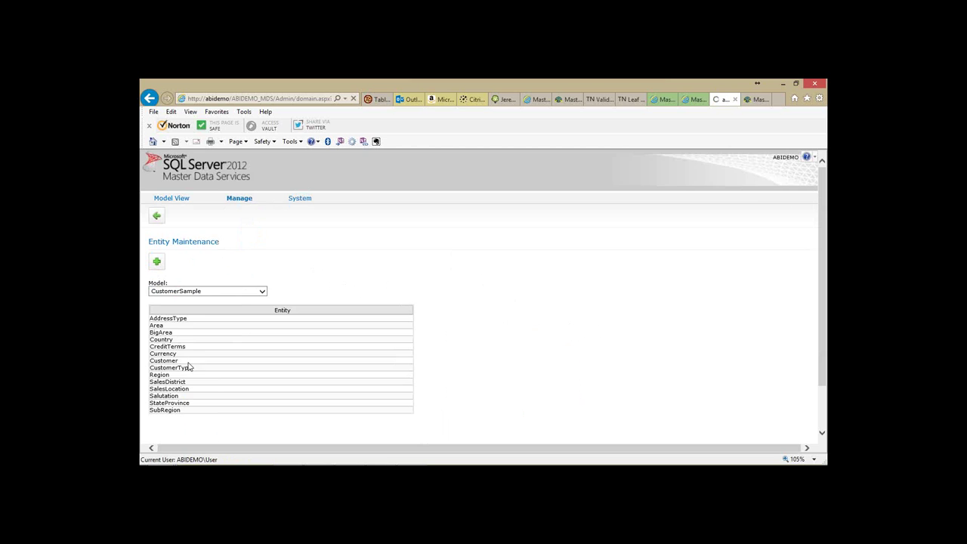
{"action": "left_click", "coordinate": [190, 361]}
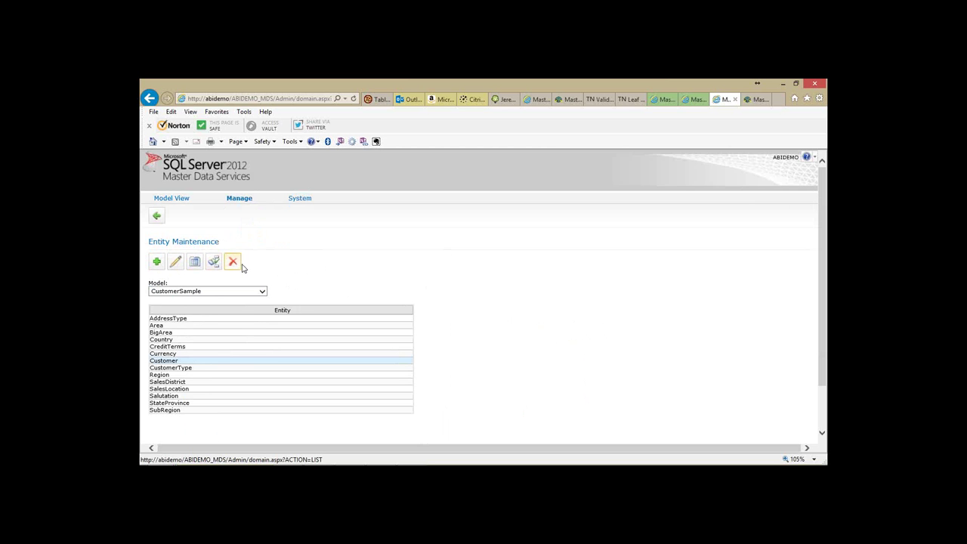
{"action": "left_click", "coordinate": [176, 261]}
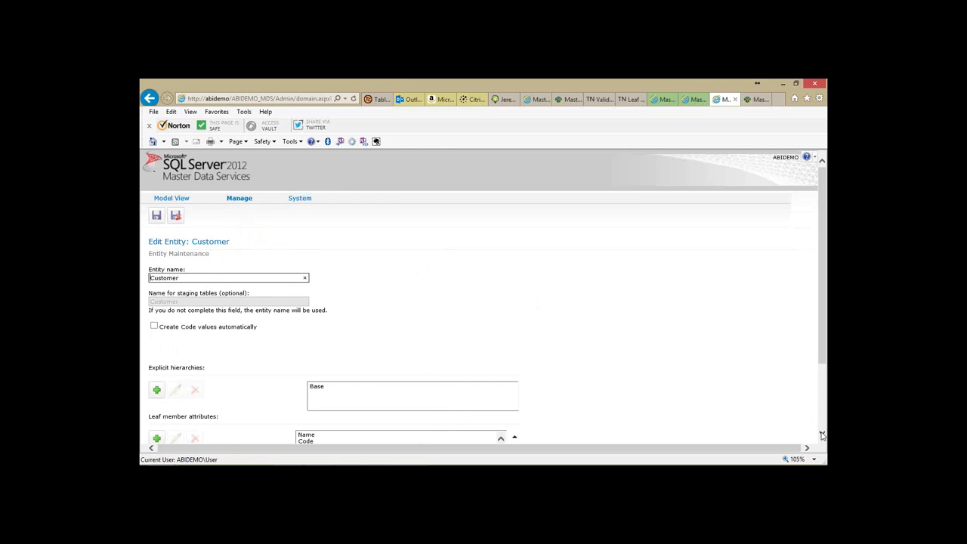
Look through the Customer entity's leaf member attributes, from Name and Code down to AddressType and City.
{"action": "scroll", "coordinate": [816, 430], "scroll_direction": "down", "scroll_amount": 3}
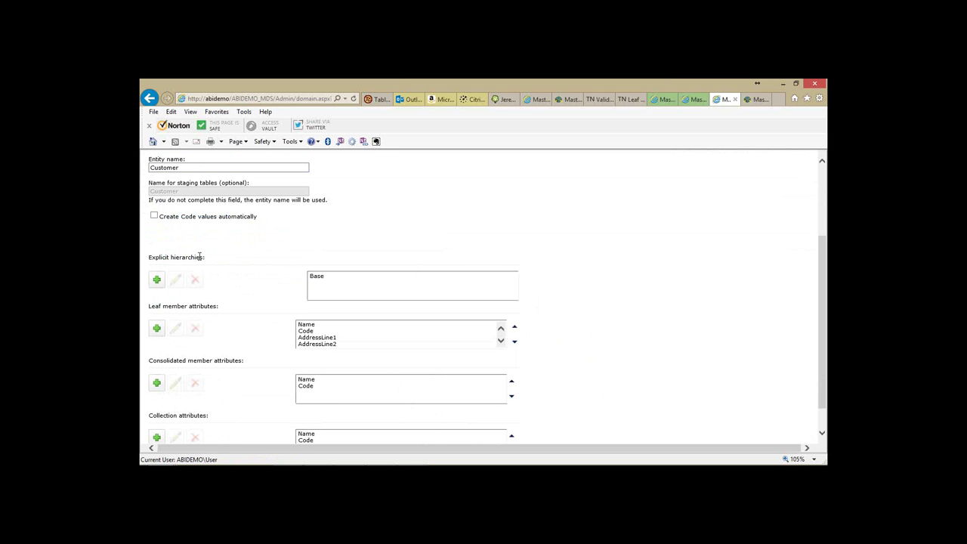
{"action": "left_click", "coordinate": [501, 341]}
{"action": "left_click", "coordinate": [501, 342]}
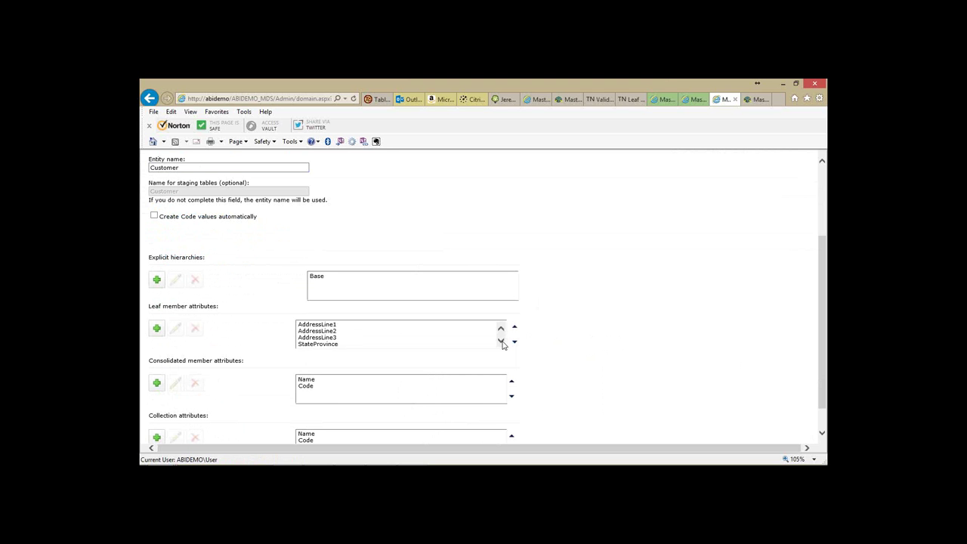
{"action": "left_click", "coordinate": [501, 342]}
{"action": "left_click", "coordinate": [501, 342]}
{"action": "left_click", "coordinate": [501, 342]}
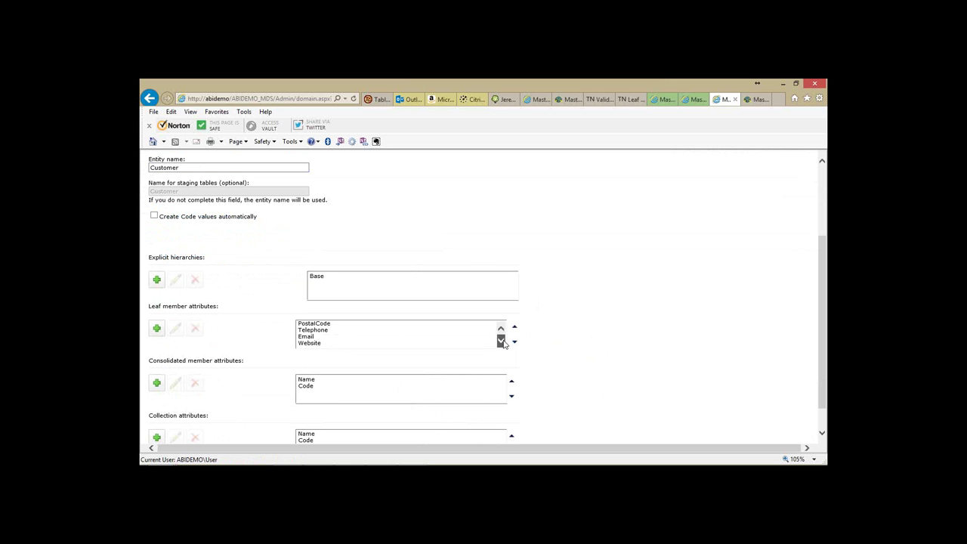
{"action": "left_click", "coordinate": [501, 342]}
{"action": "left_click", "coordinate": [501, 342]}
{"action": "left_click", "coordinate": [501, 341]}
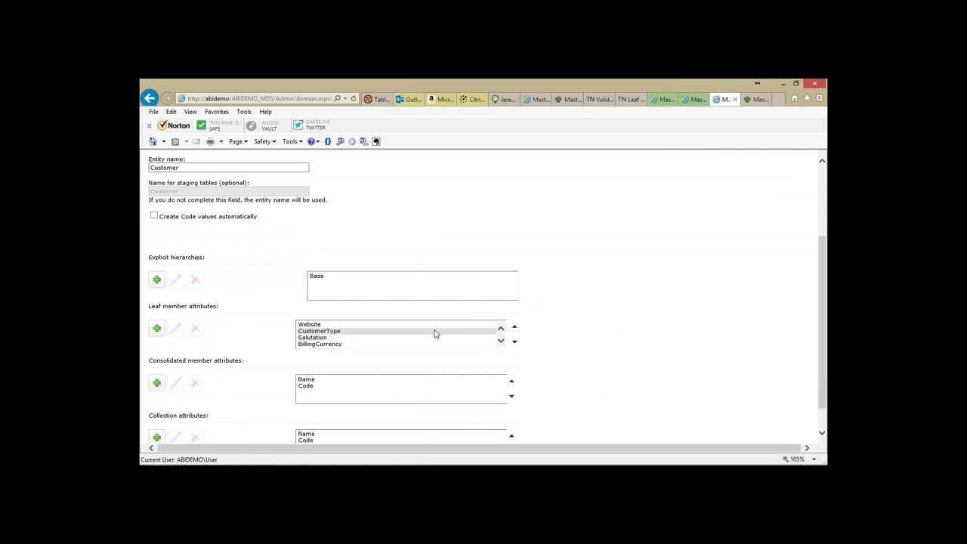
{"action": "left_click", "coordinate": [396, 337]}
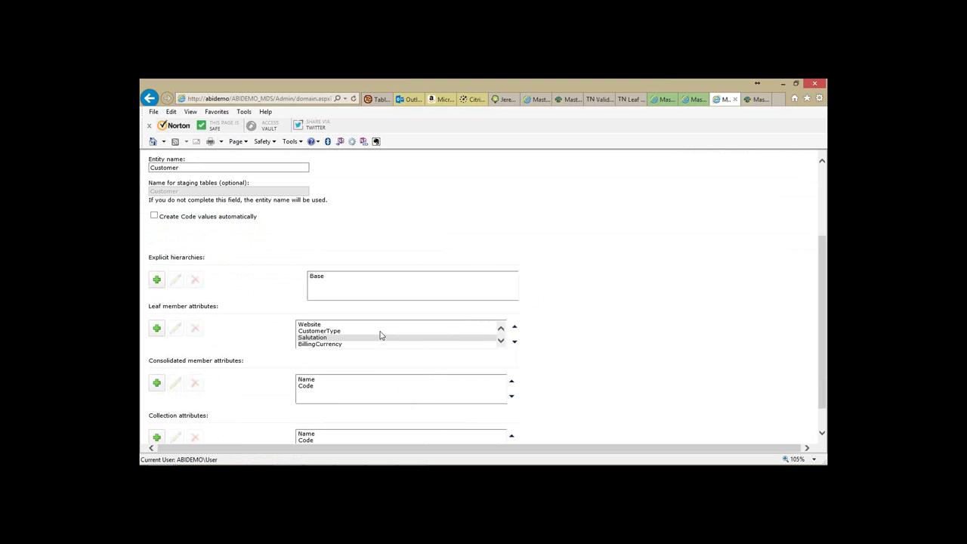
{"action": "scroll", "coordinate": [382, 336], "scroll_direction": "down", "scroll_amount": 1}
{"action": "left_click", "coordinate": [382, 337]}
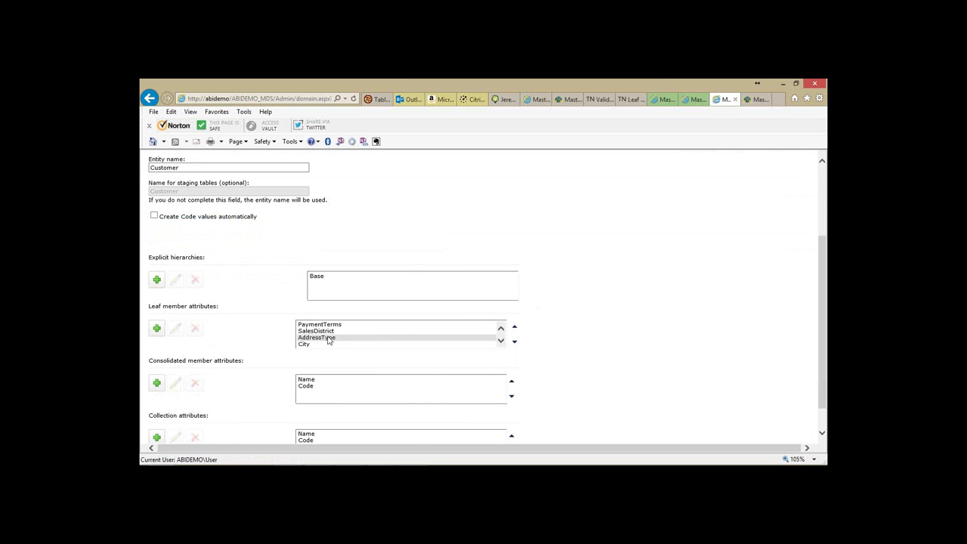
Open the Customer entity's AddressLine1 and Country leaf member attributes to view their settings.
{"action": "left_click", "coordinate": [823, 435]}
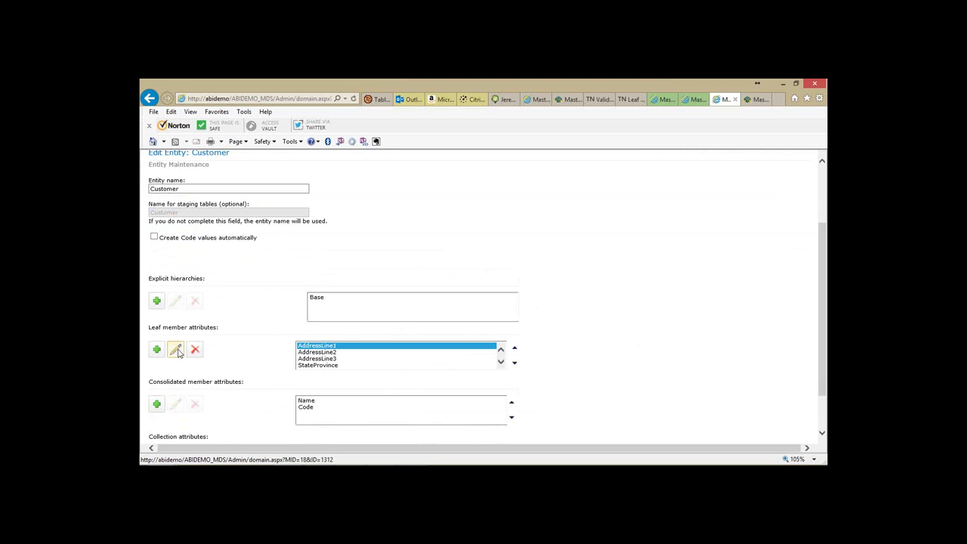
{"action": "left_click", "coordinate": [177, 350]}
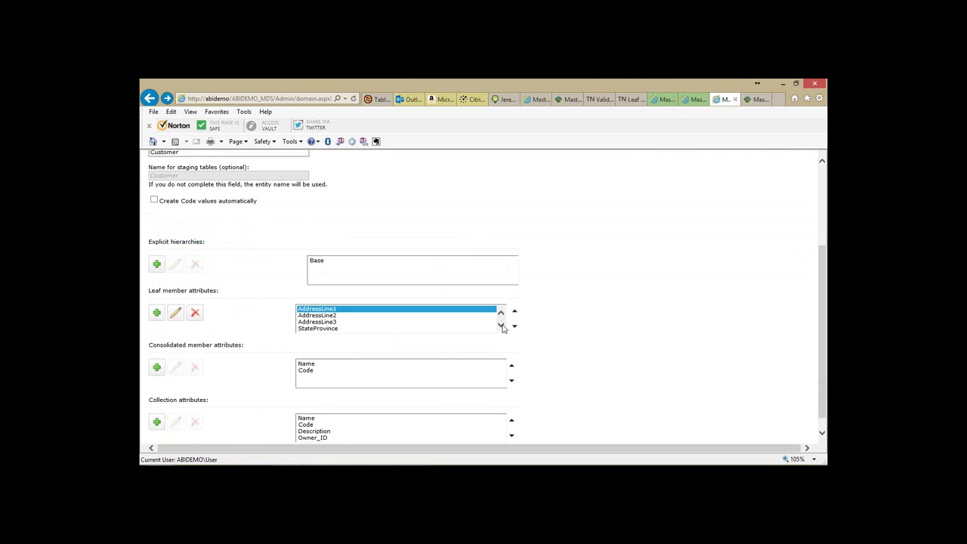
{"action": "double_click", "coordinate": [502, 326]}
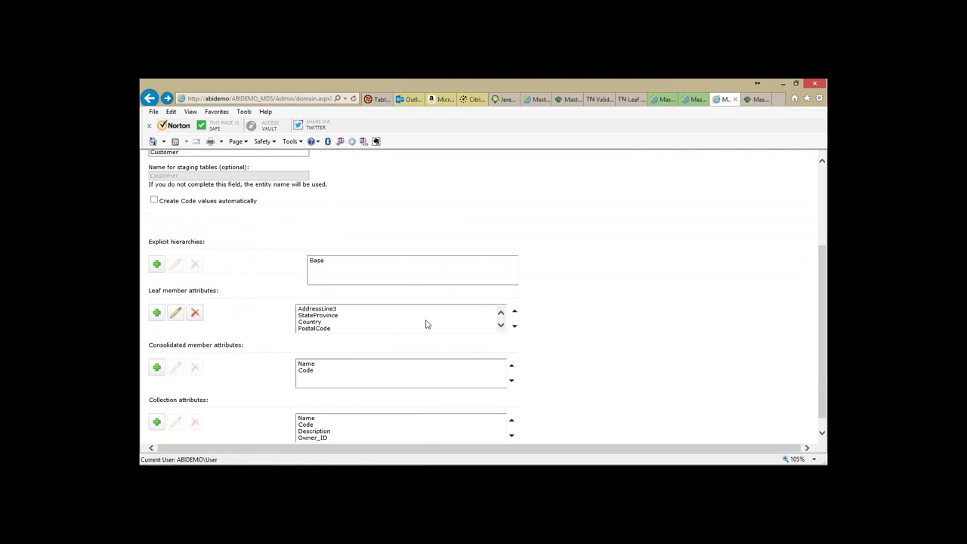
{"action": "left_click", "coordinate": [426, 323]}
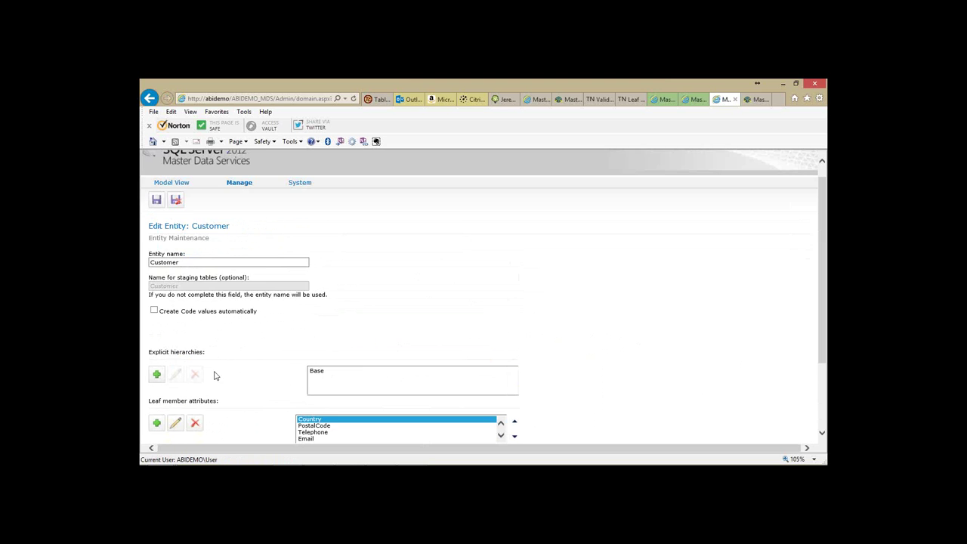
{"action": "left_click", "coordinate": [823, 436]}
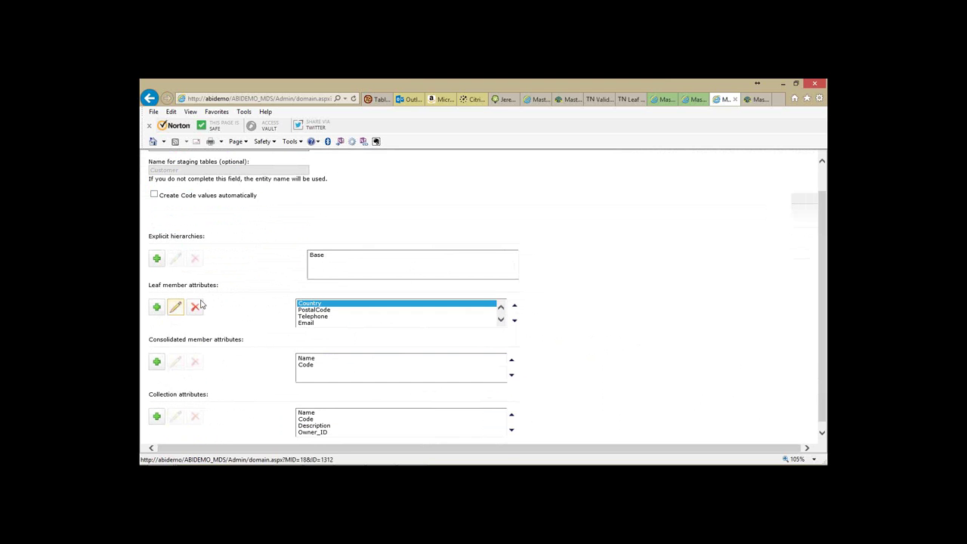
{"action": "left_click", "coordinate": [175, 307]}
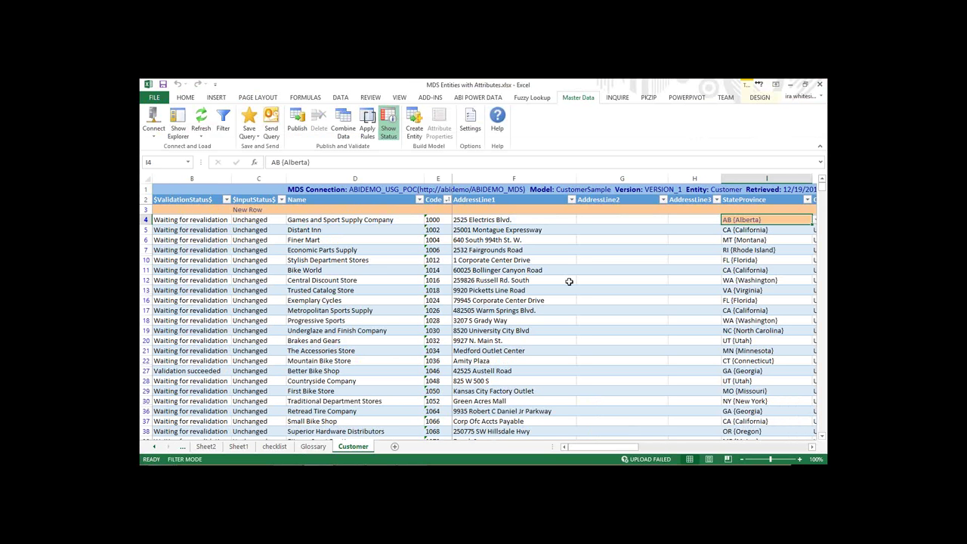
Switch to the browser and read the blog article on handling NULLs and blanks in MDS business rules through its staging tables section.
{"action": "key", "text": "alt+Tab"}
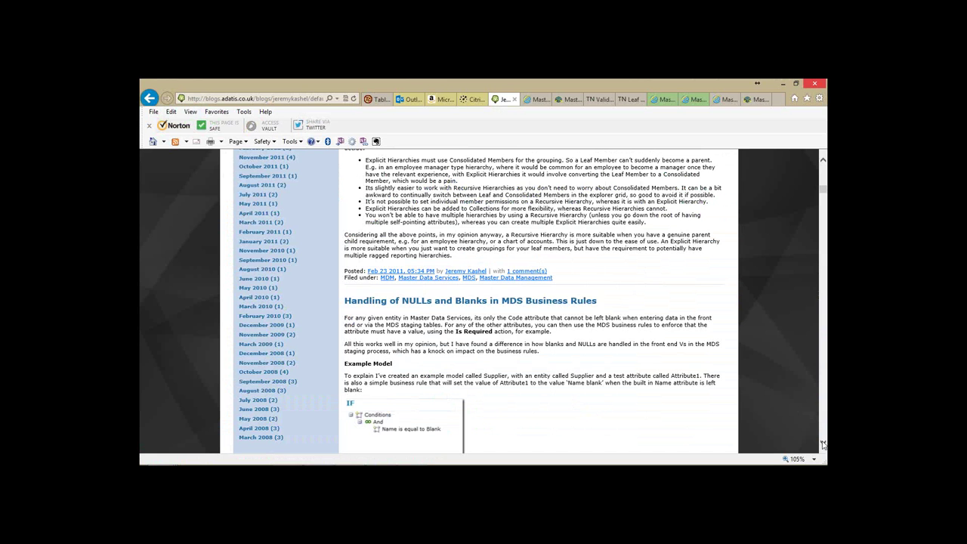
{"action": "scroll", "coordinate": [824, 443], "scroll_direction": "down", "scroll_amount": 5}
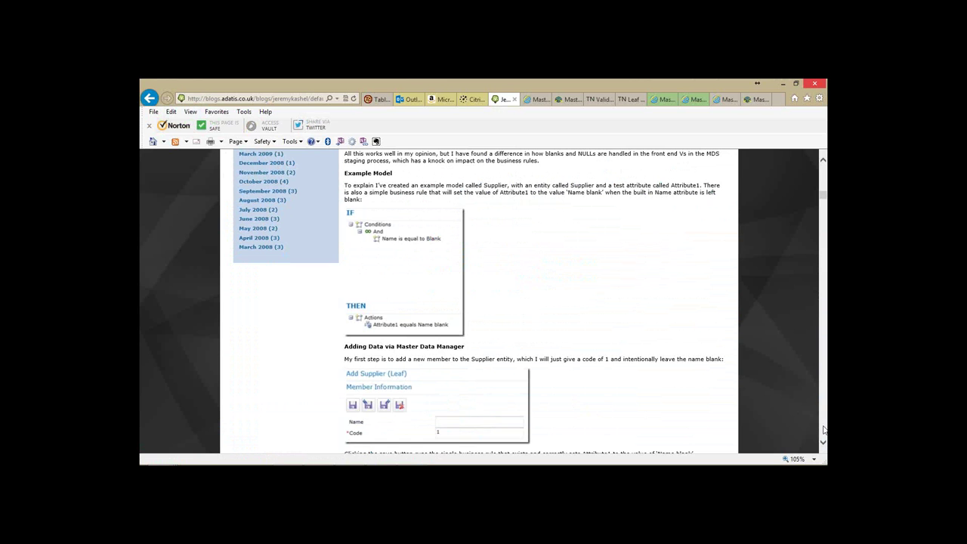
{"action": "scroll", "coordinate": [824, 429], "scroll_direction": "down", "scroll_amount": 4}
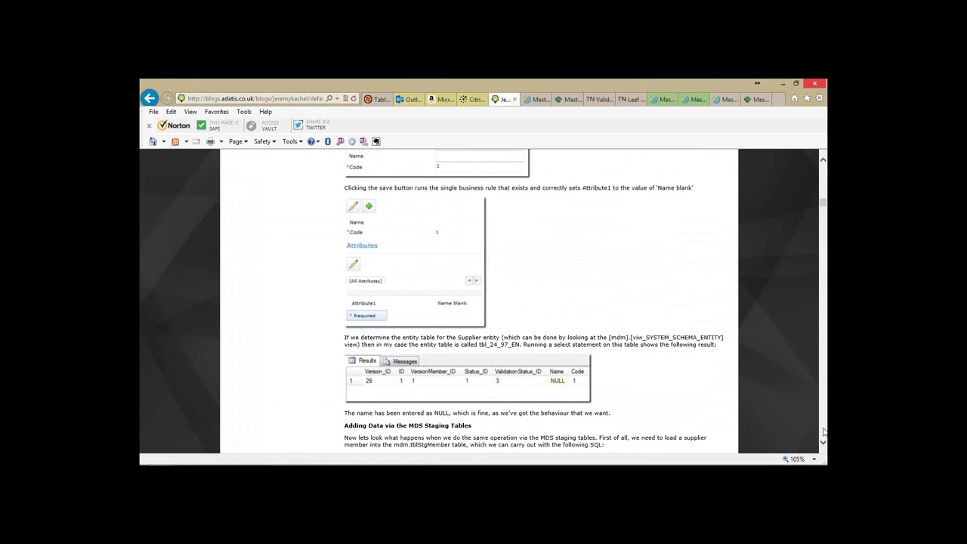
{"action": "scroll", "coordinate": [441, 222], "scroll_direction": "down", "scroll_amount": 3}
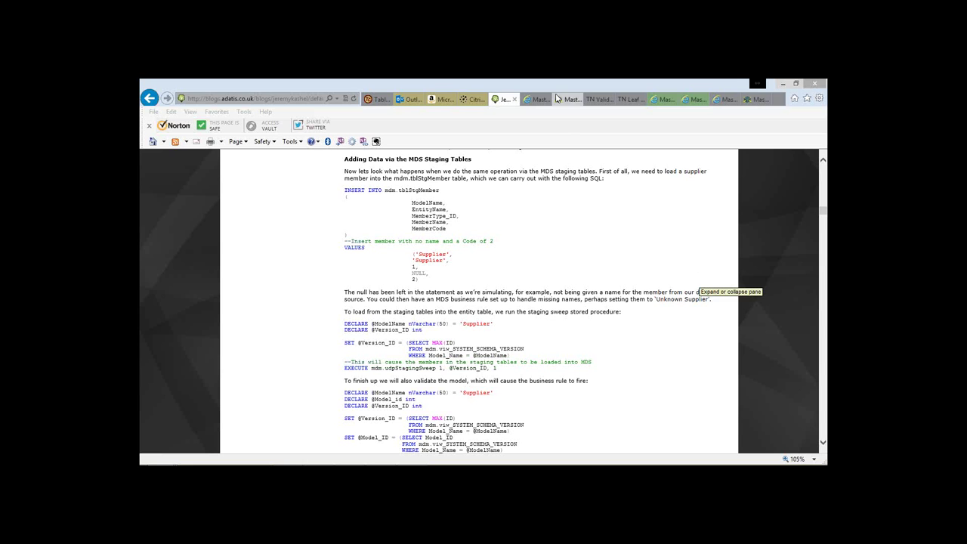
Bring up the Guerilla MDS presentation in PowerPoint, and return to the browser's Master Data Manager page for the Supplier entity.
{"action": "mouse_move", "coordinate": [484, 464]}
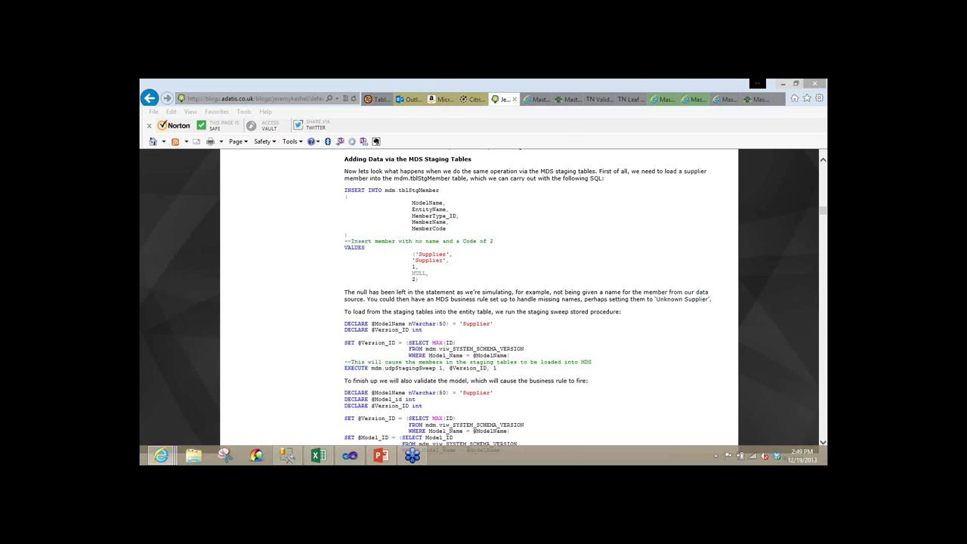
{"action": "left_click", "coordinate": [381, 457]}
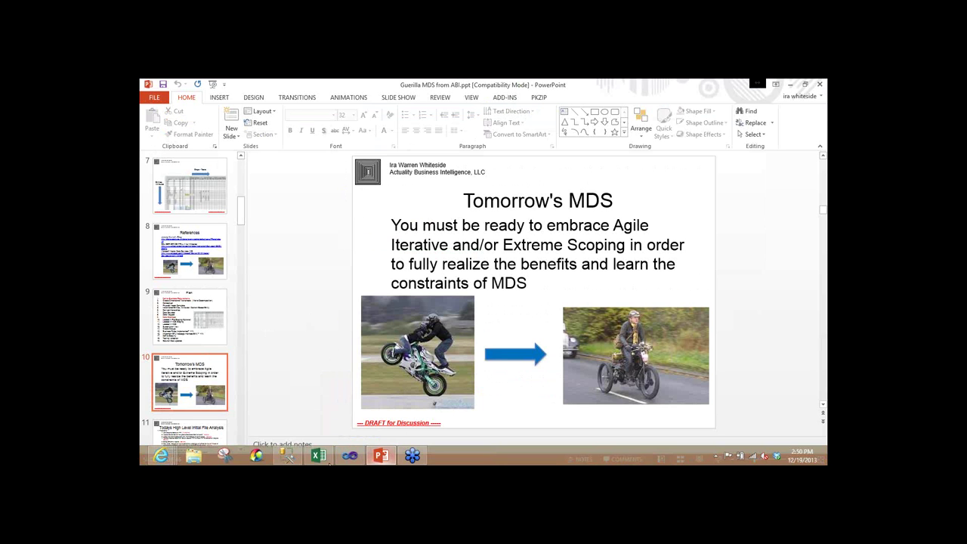
{"action": "right_click", "coordinate": [161, 455]}
{"action": "left_click", "coordinate": [206, 262]}
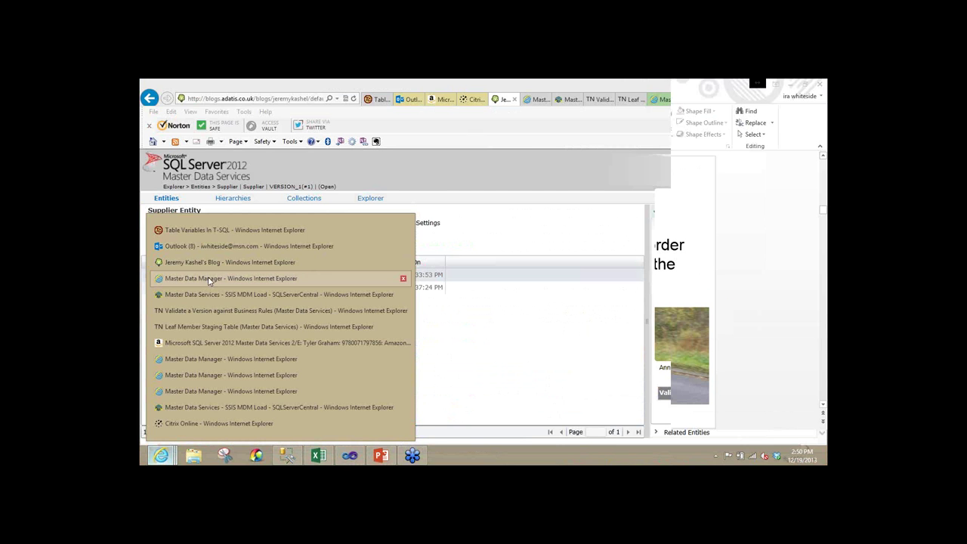
{"action": "left_click", "coordinate": [210, 279]}
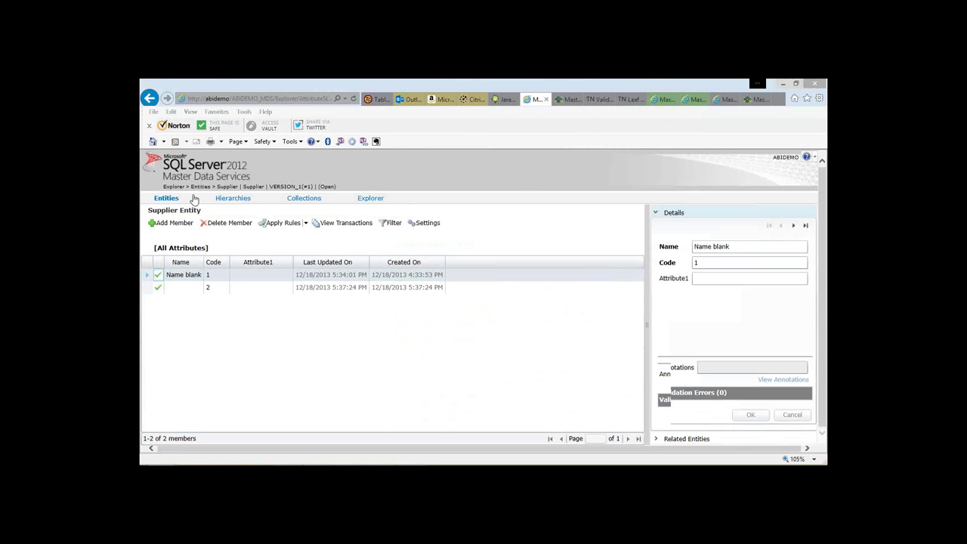
Go to System Administration from the Master Data Services home page and expand the CustomerSample model's Customer entity to show its attributes.
{"action": "left_click", "coordinate": [182, 164]}
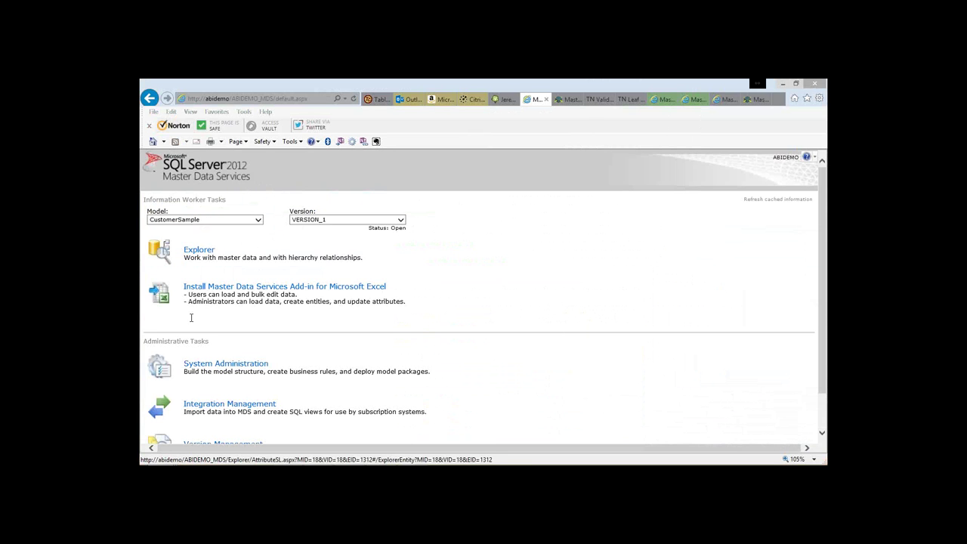
{"action": "left_click", "coordinate": [223, 368]}
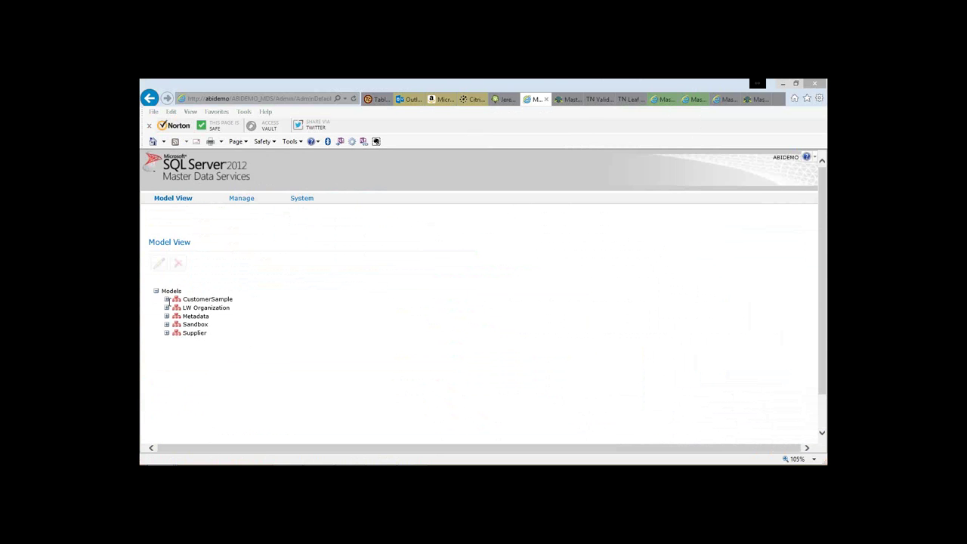
{"action": "left_click", "coordinate": [166, 300]}
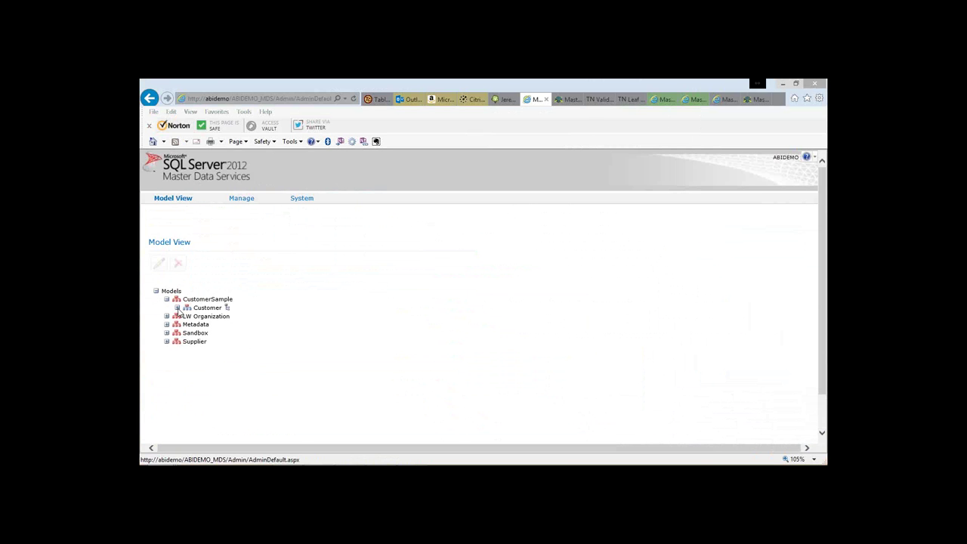
{"action": "left_click", "coordinate": [177, 308]}
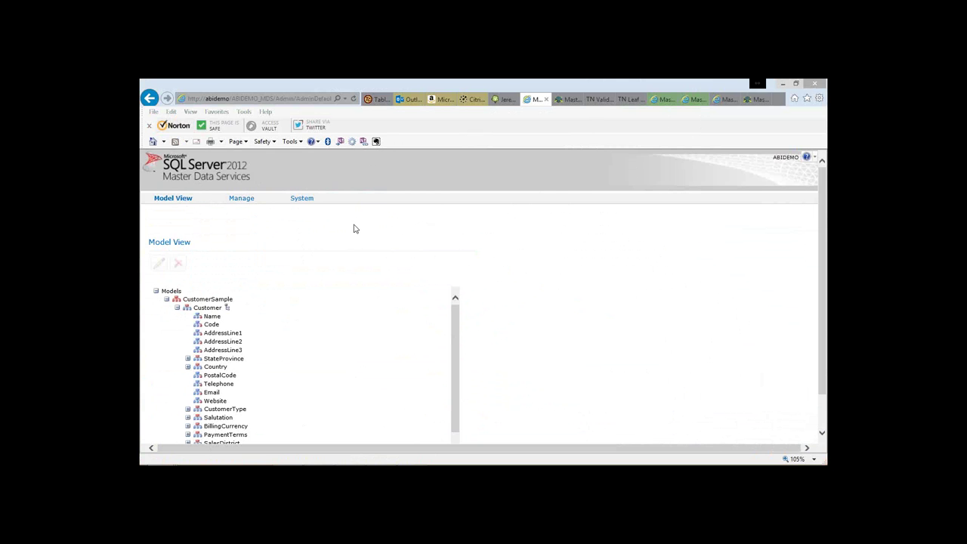
Switch to SQL Server Management Studio and open the stg.udp_Customer_Leaf stored procedure for modification, normalizing its line endings to Windows (CR LF).
{"action": "mouse_move", "coordinate": [289, 461]}
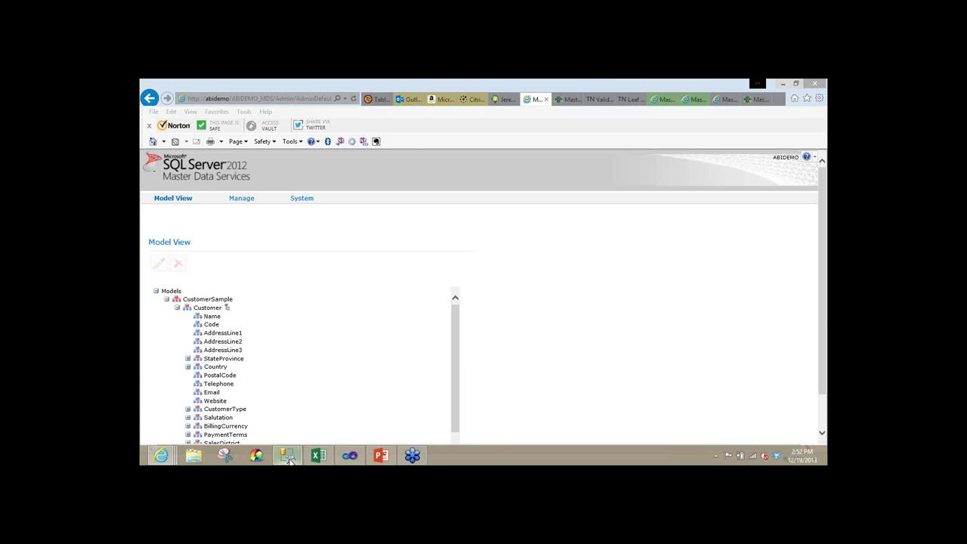
{"action": "left_click", "coordinate": [288, 456]}
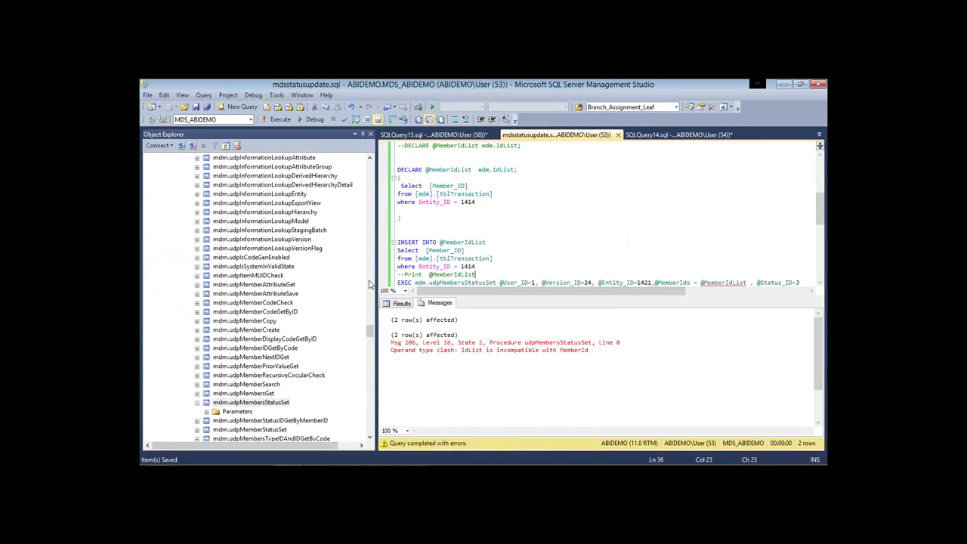
{"action": "left_click", "coordinate": [372, 409]}
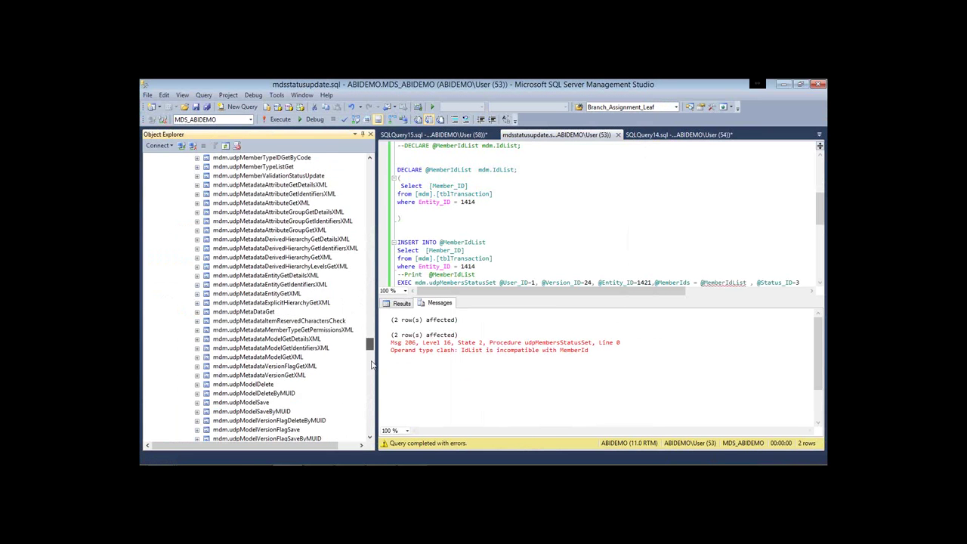
{"action": "left_click_drag", "start_coordinate": [371, 388], "coordinate": [370, 411]}
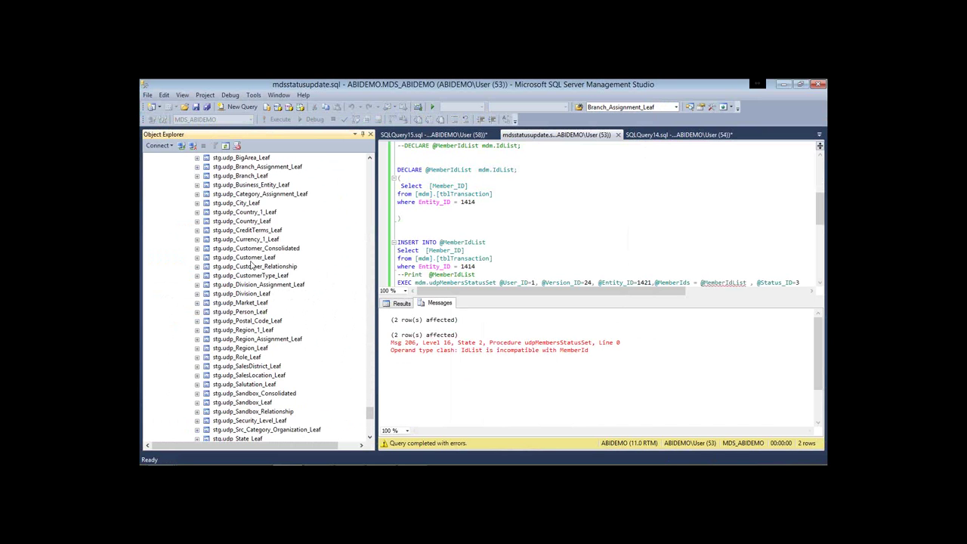
{"action": "right_click", "coordinate": [257, 258]}
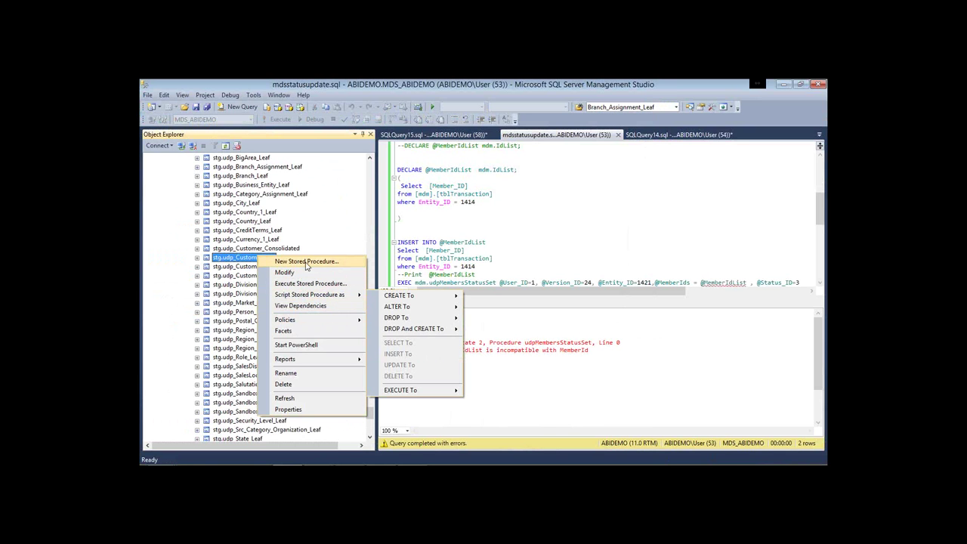
{"action": "left_click", "coordinate": [246, 261]}
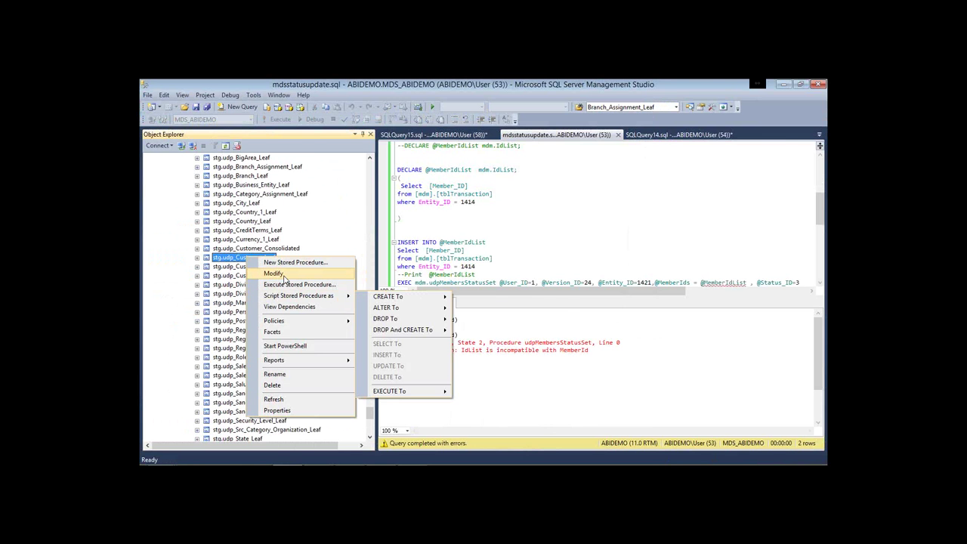
{"action": "left_click", "coordinate": [464, 299]}
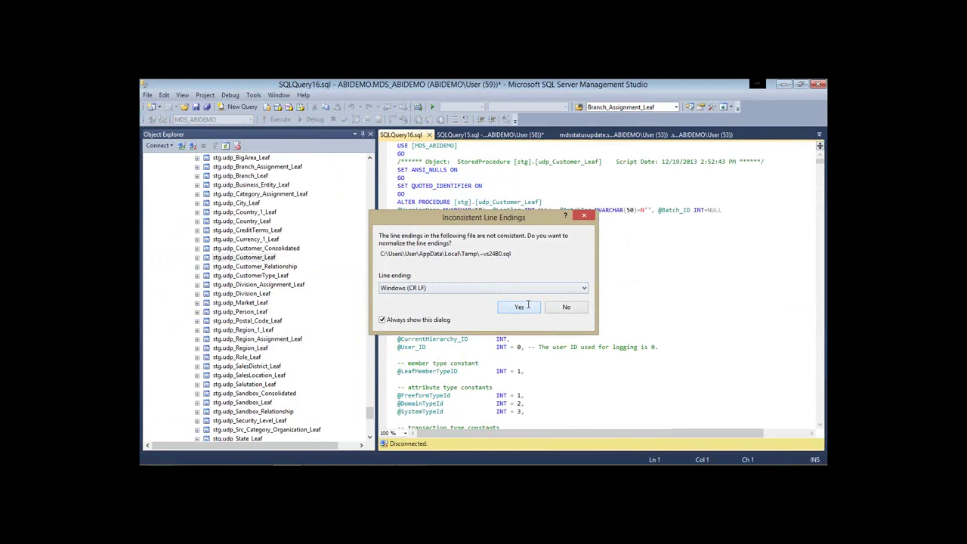
{"action": "left_click", "coordinate": [528, 306]}
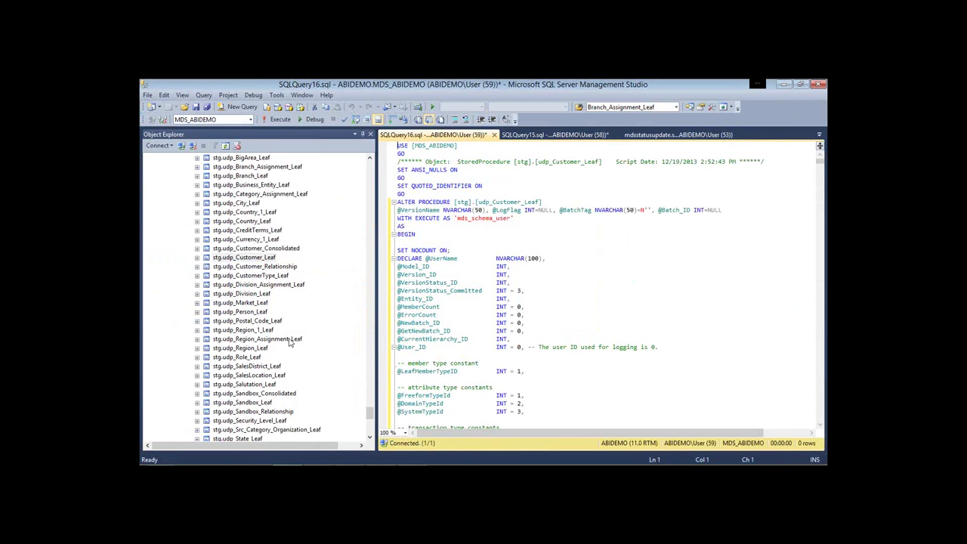
{"action": "left_click", "coordinate": [264, 259]}
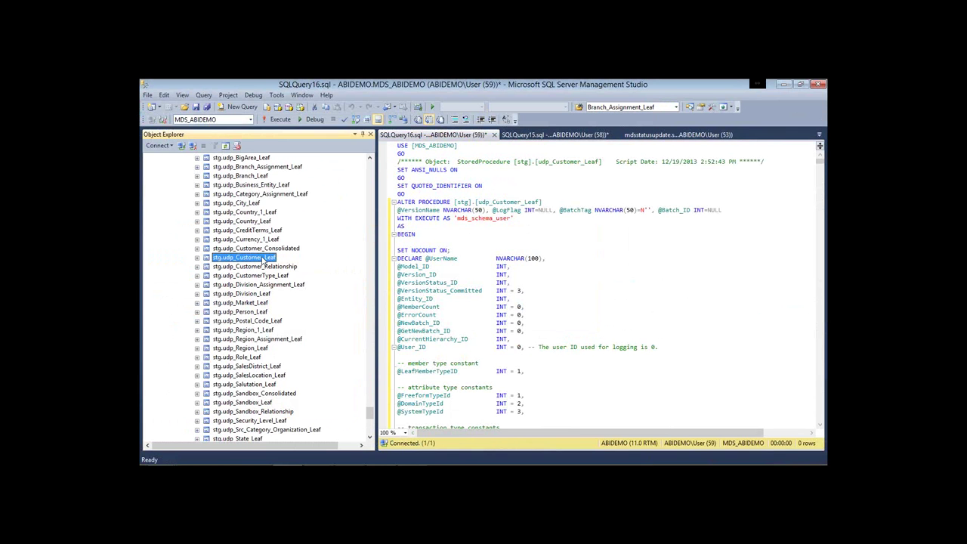
{"action": "right_click", "coordinate": [265, 260]}
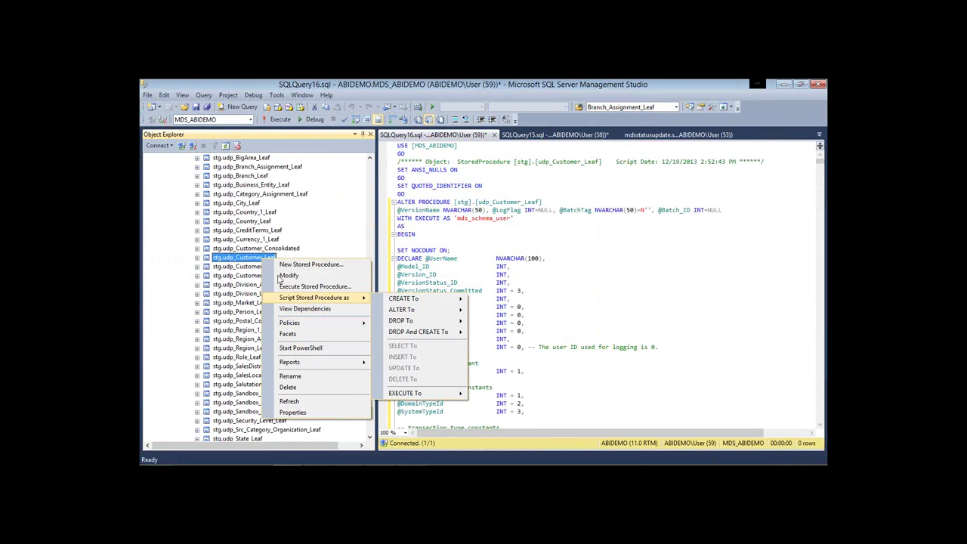
{"action": "left_click", "coordinate": [260, 257]}
{"action": "left_click", "coordinate": [259, 257]}
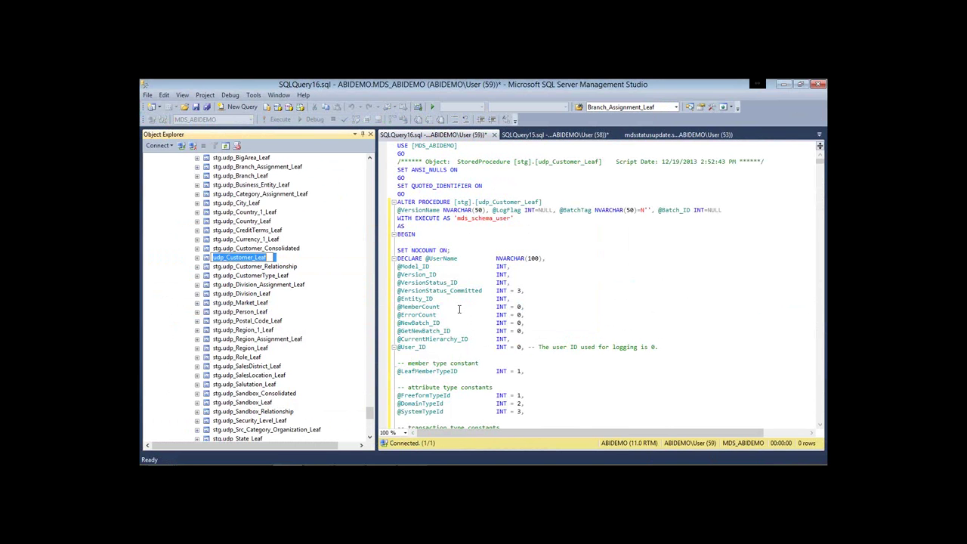
{"action": "left_click", "coordinate": [429, 347]}
Switch to the Guerilla MDS presentation in PowerPoint and display slide 4, MDM Basic Data Flow.
{"action": "mouse_move", "coordinate": [382, 463]}
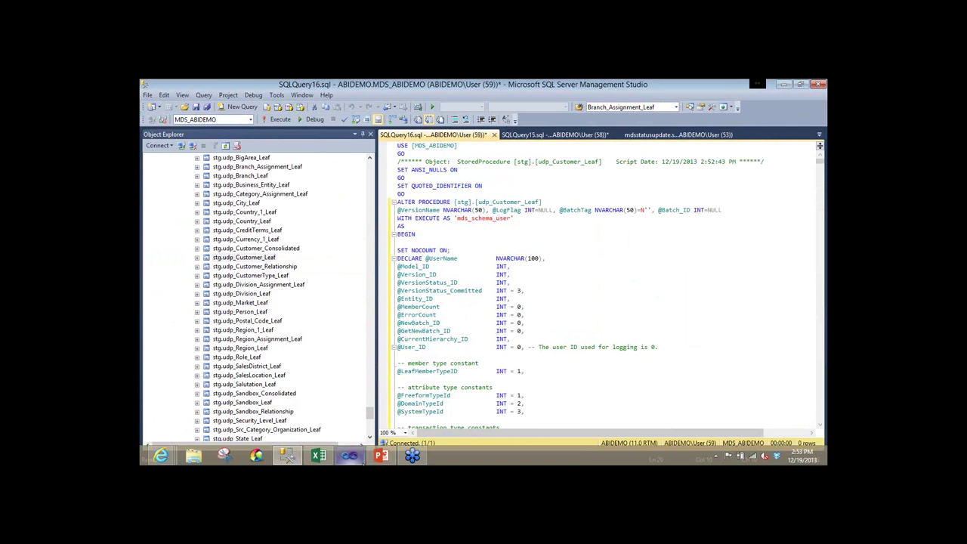
{"action": "left_click", "coordinate": [382, 457]}
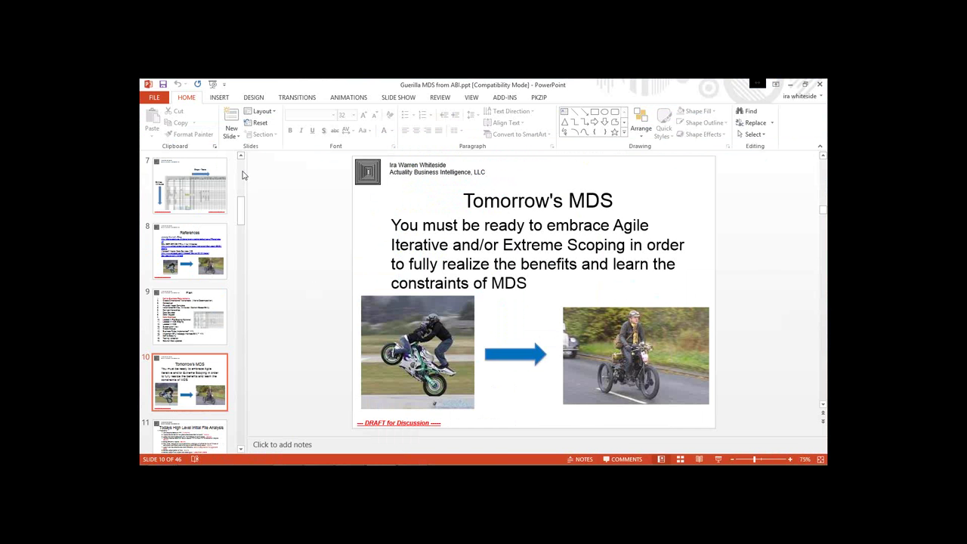
{"action": "scroll", "coordinate": [195, 287], "scroll_direction": "up", "scroll_amount": 5}
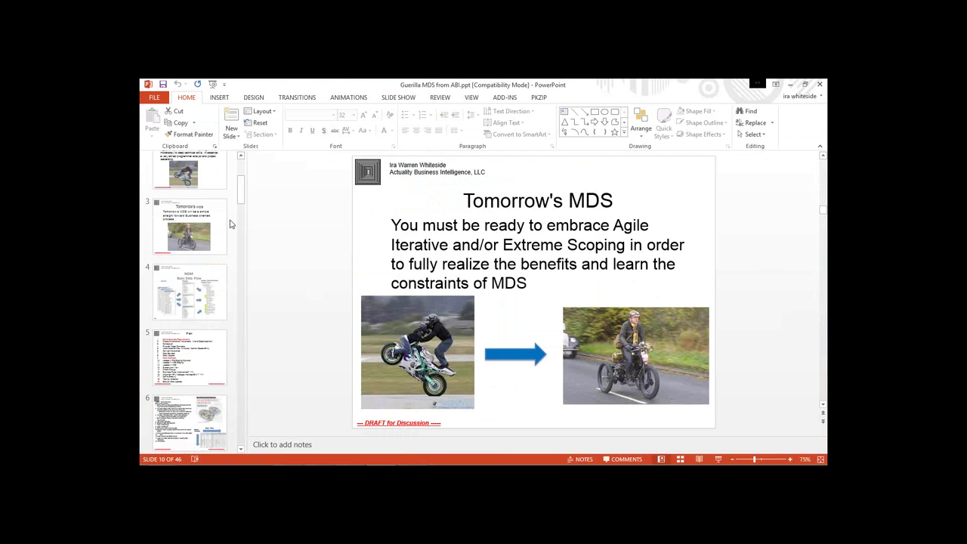
{"action": "left_click", "coordinate": [196, 297]}
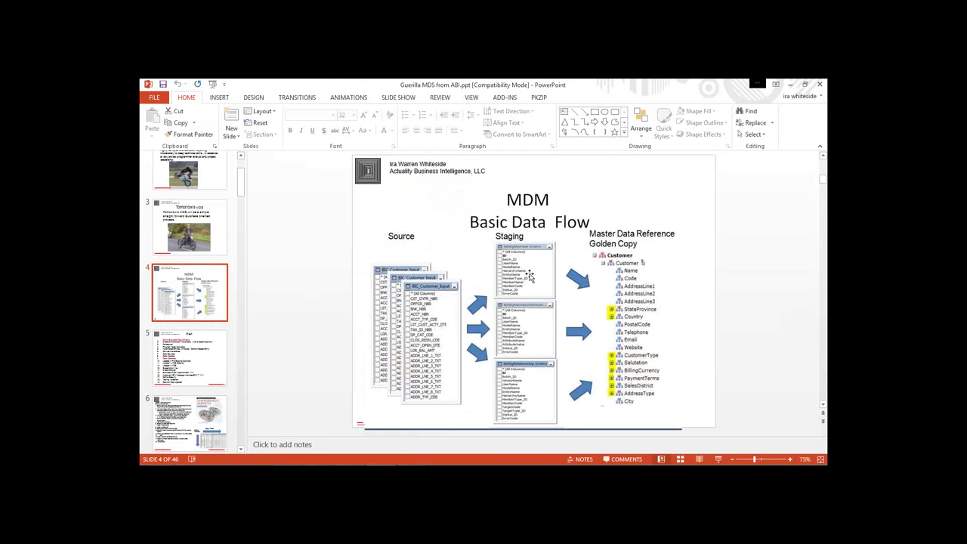